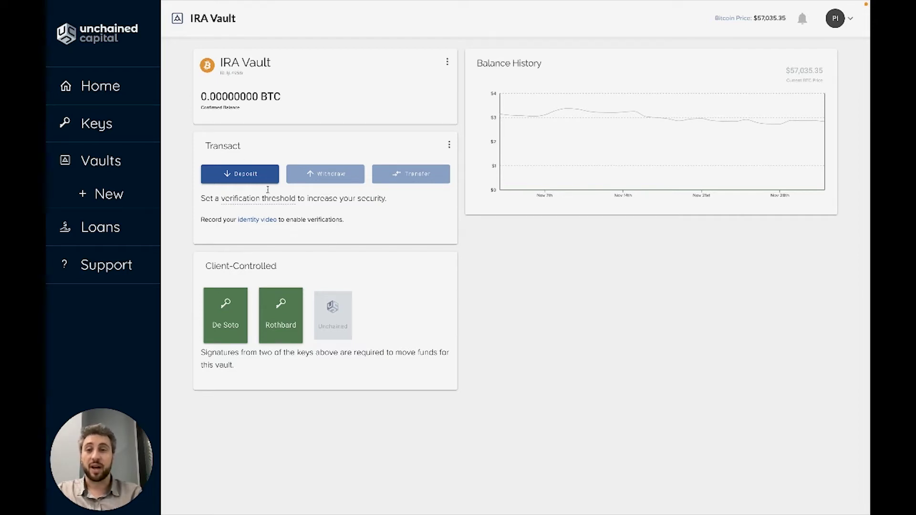
# Reveal the IRA Vault's deposit address and QR code via Deposit, closing and reopening the dialog once
pyautogui.click(237, 175)
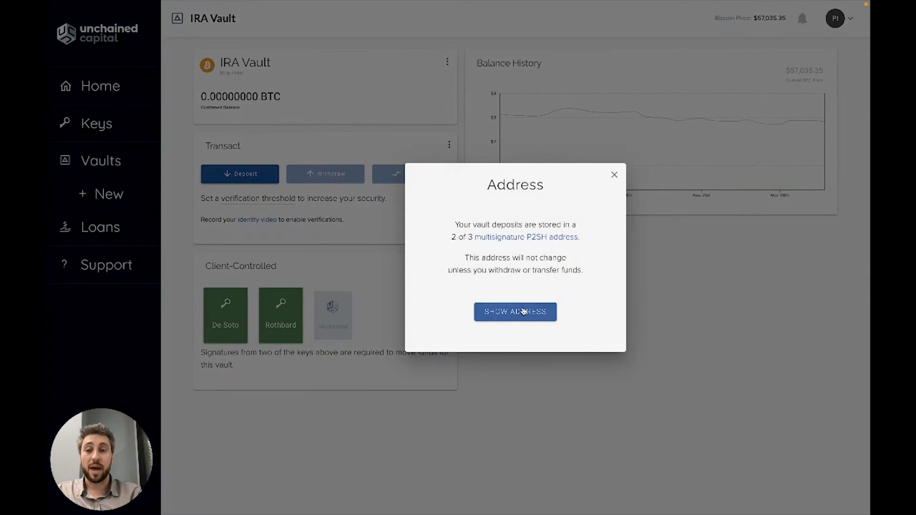
pyautogui.click(524, 309)
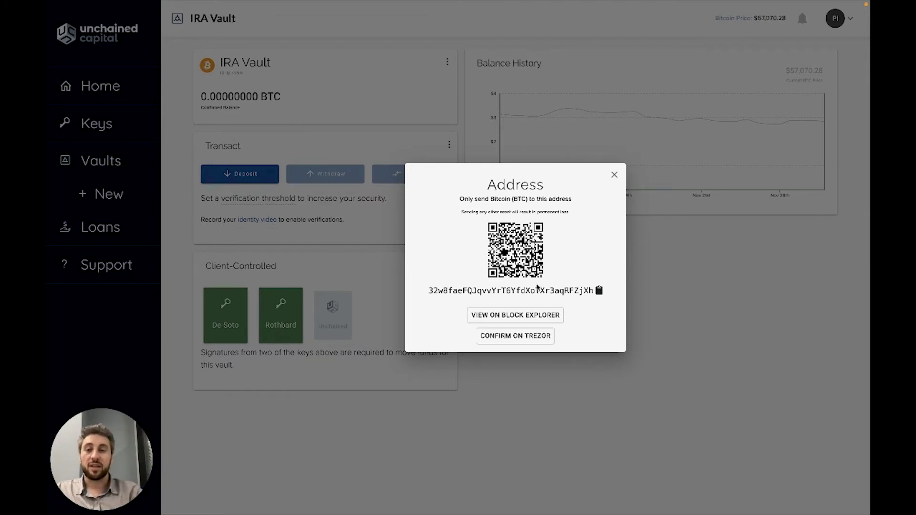
pyautogui.click(614, 175)
pyautogui.click(240, 174)
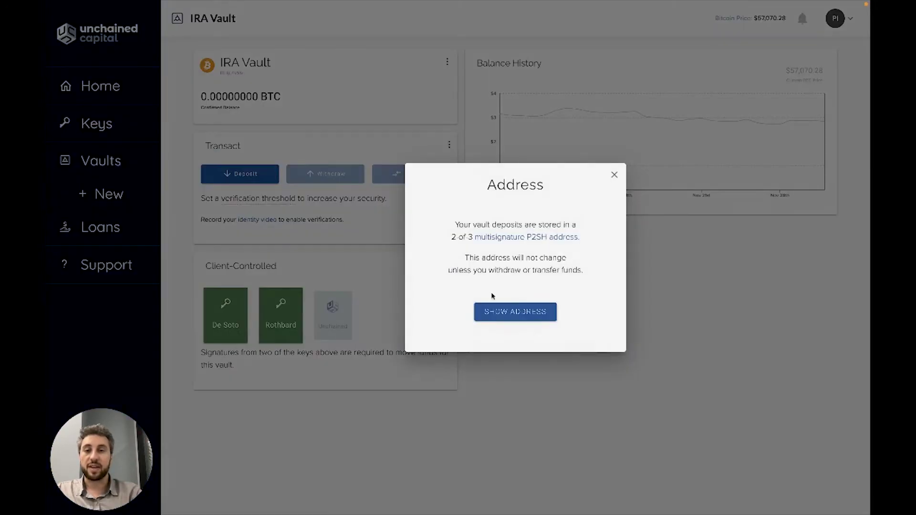
pyautogui.click(505, 312)
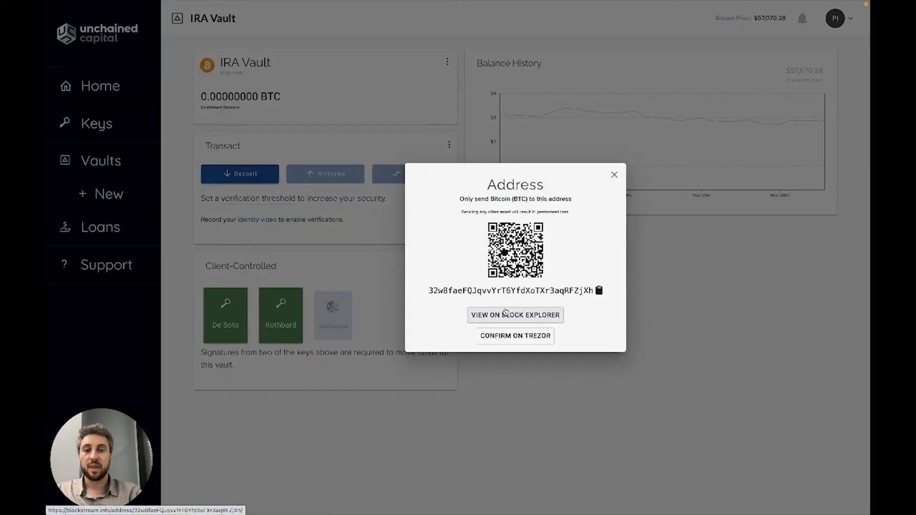
# Start Trezor address confirmation with the Rothbard key and request the device connection
pyautogui.click(494, 344)
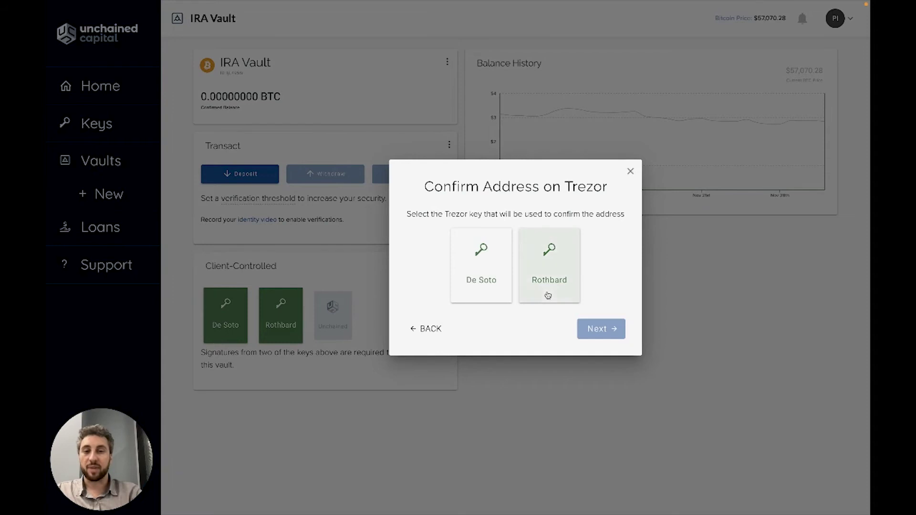
pyautogui.click(549, 281)
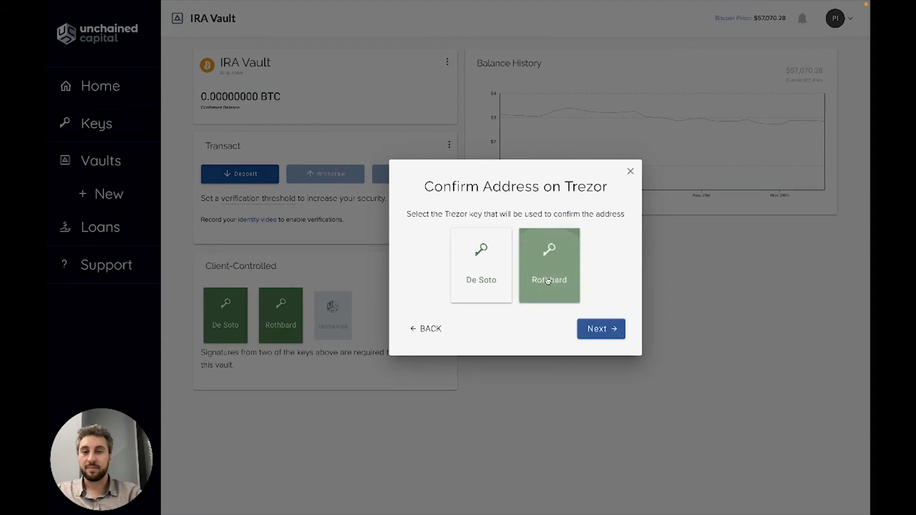
pyautogui.click(597, 329)
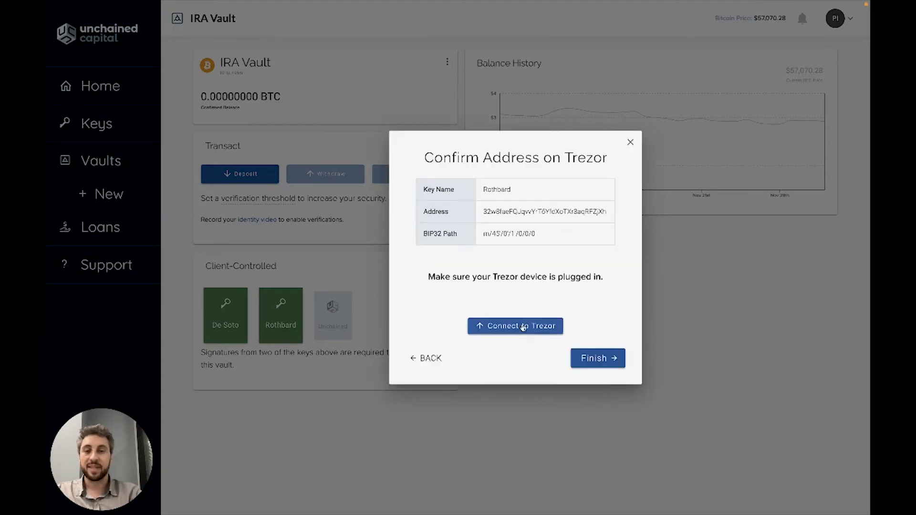
pyautogui.click(523, 328)
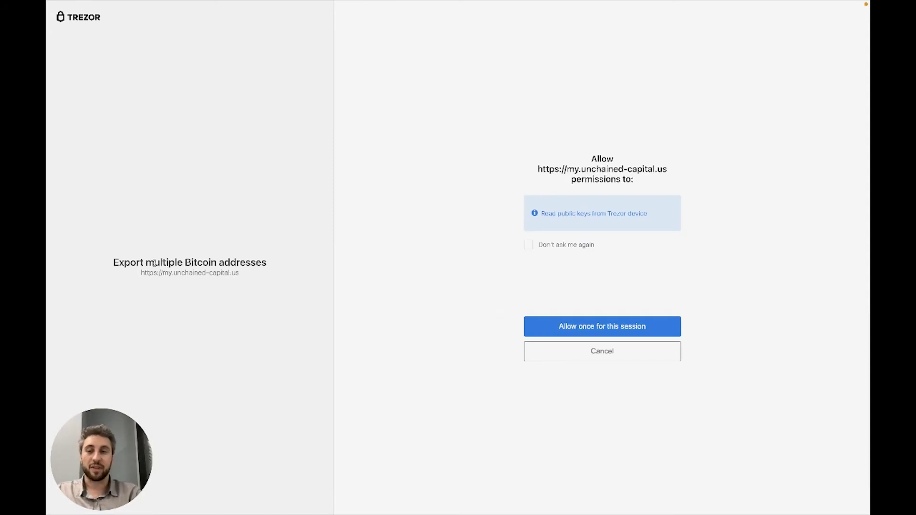
# Allow Unchained to read public keys for this session and export the Bitcoin address to the Trezor
pyautogui.moveTo(147, 264); pyautogui.dragTo(278, 266)
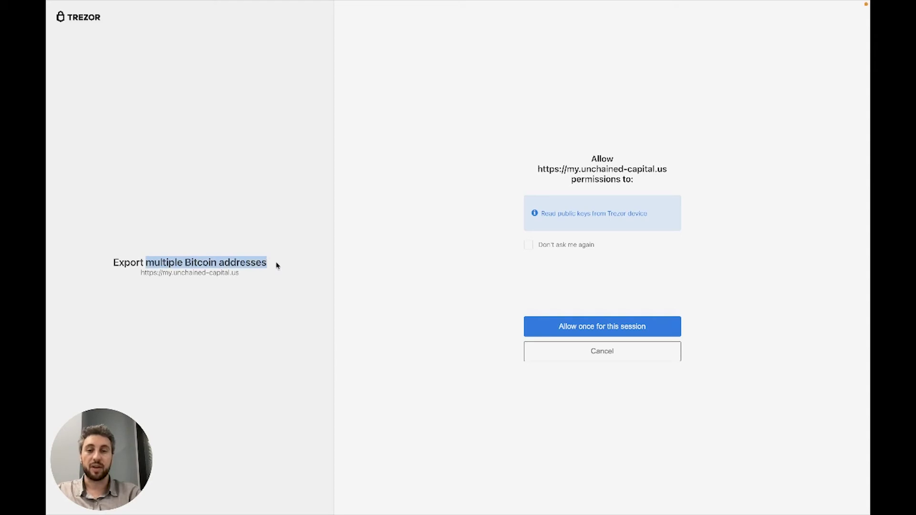
pyautogui.click(486, 275)
pyautogui.click(577, 325)
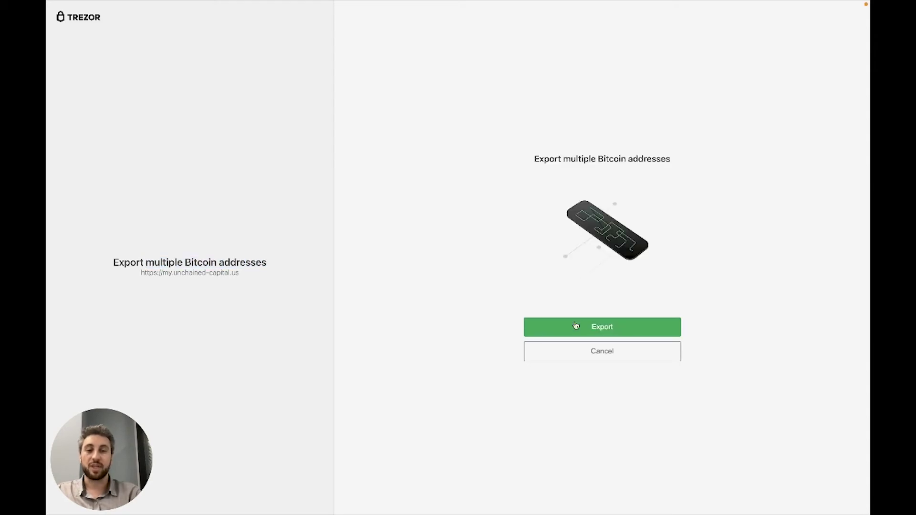
pyautogui.click(590, 330)
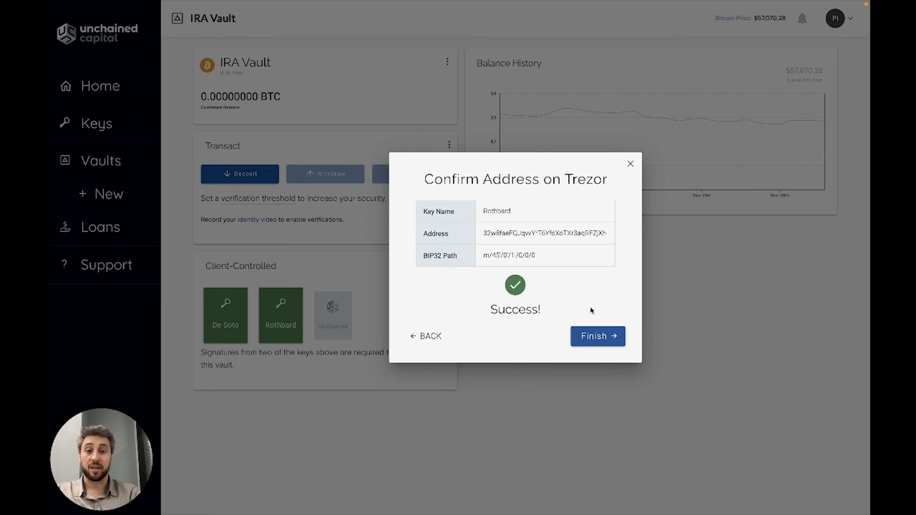
# Finish the Trezor address confirmation and return to the IRA Vault overview
pyautogui.click(594, 337)
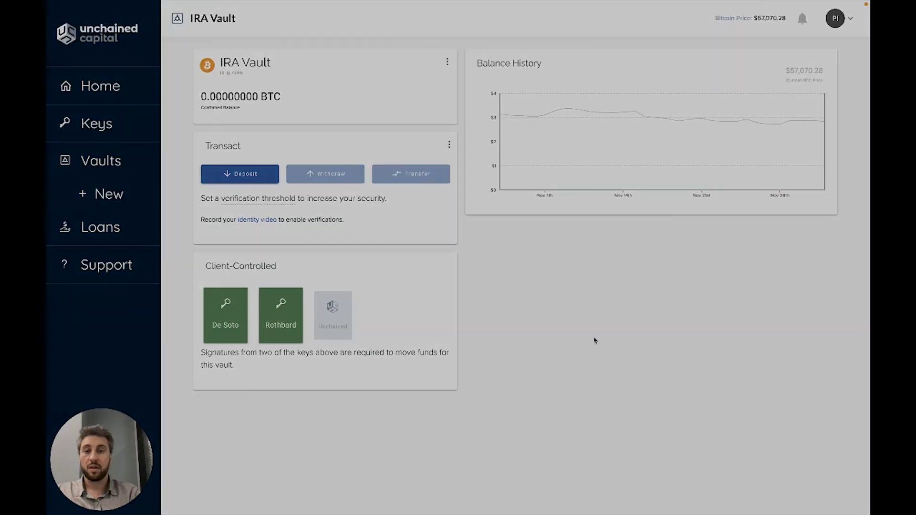